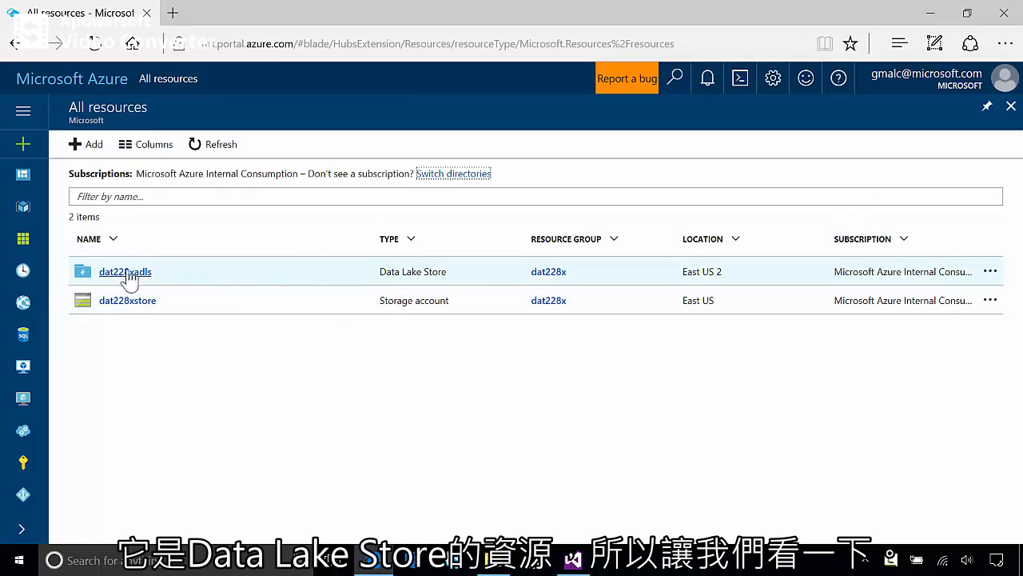
# - Open the dat228xadls Data Lake Store and review its encryption and firewall settings
pyautogui.click(127, 274)
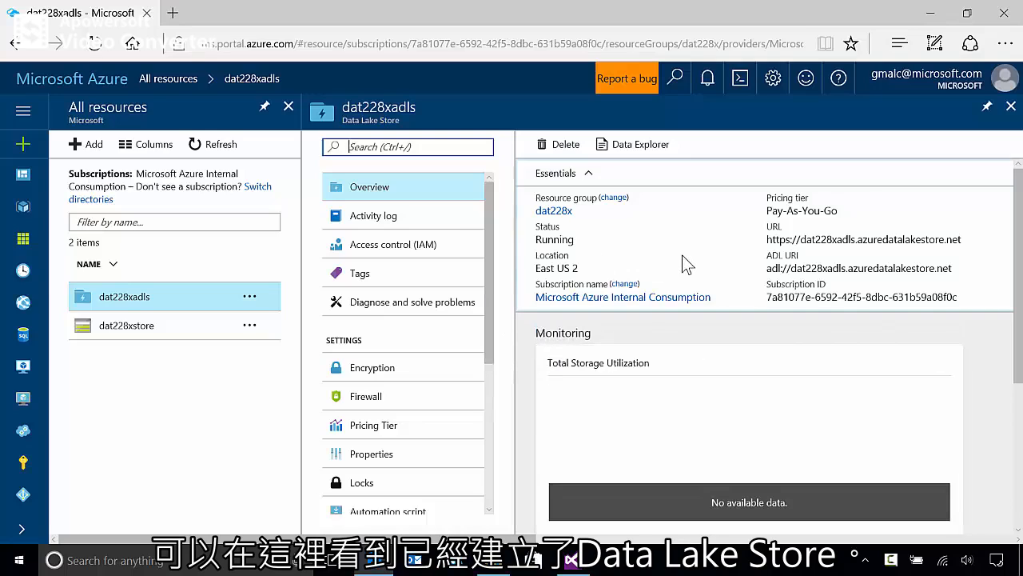
pyautogui.click(382, 374)
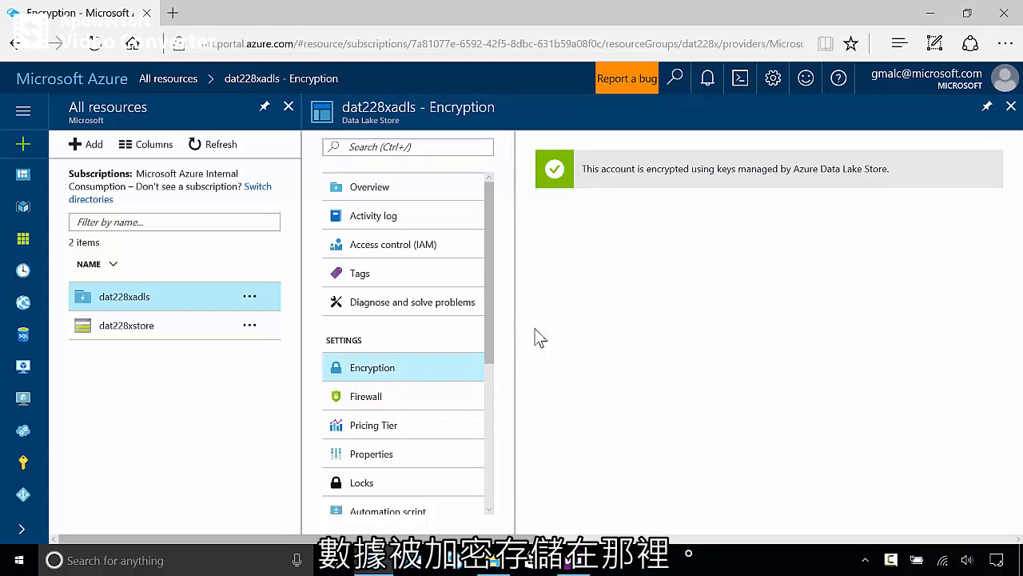
pyautogui.click(406, 400)
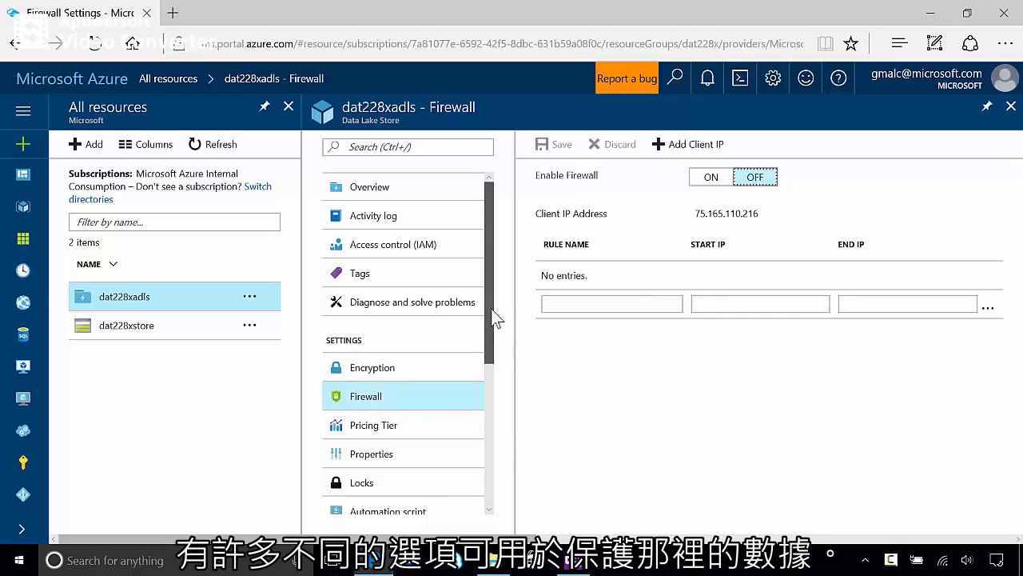
# - Open Data Explorer from the store's overview and create a folder named data at the root of dat228xadls
pyautogui.click(392, 196)
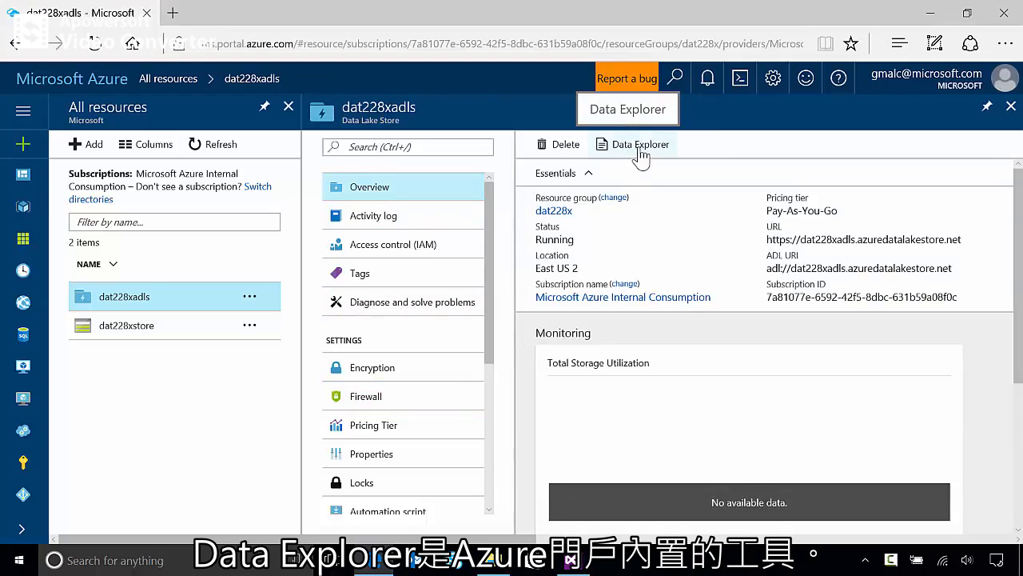
pyautogui.click(640, 147)
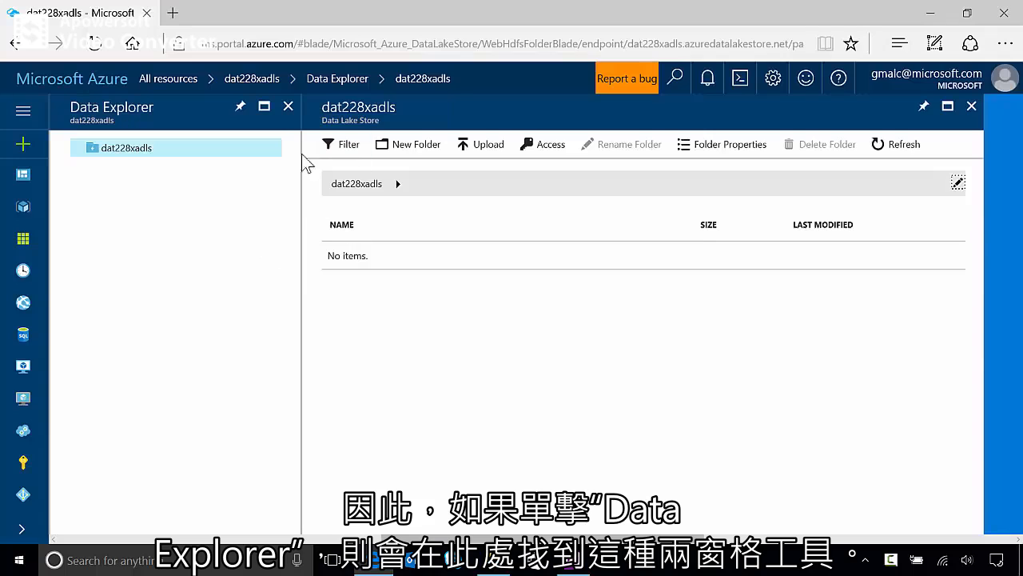
pyautogui.click(124, 156)
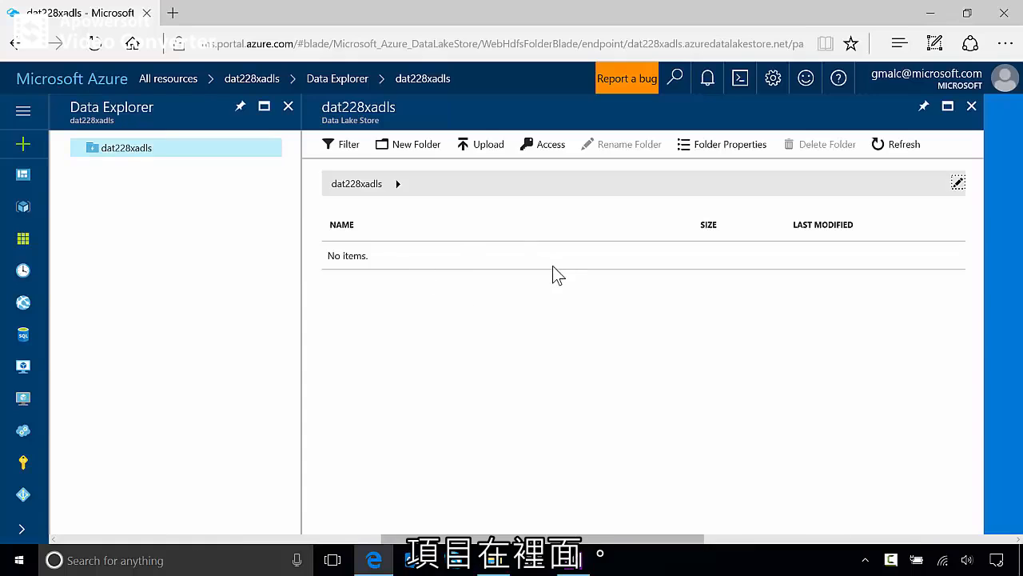
pyautogui.click(403, 148)
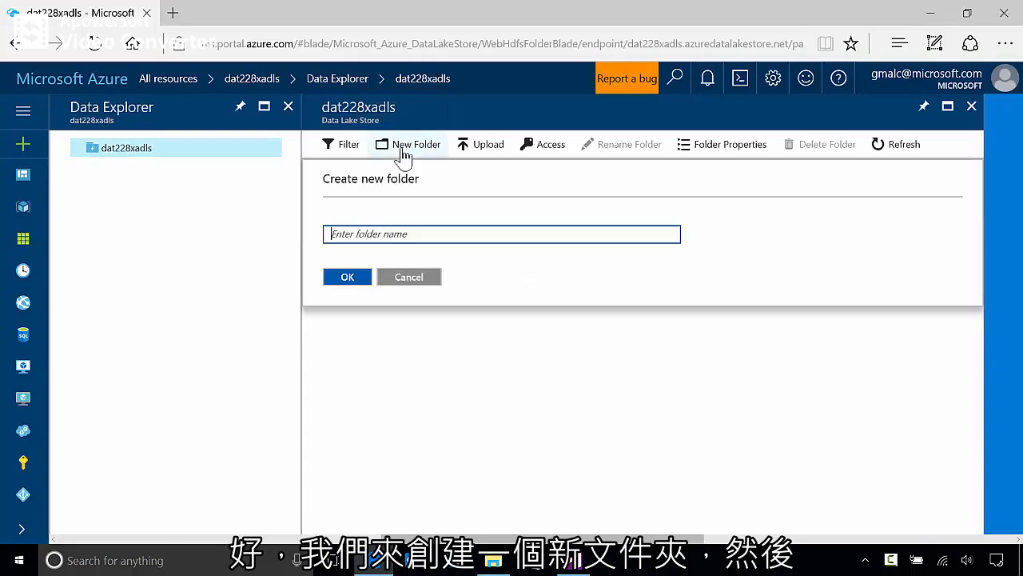
pyautogui.write('data')
pyautogui.click(347, 276)
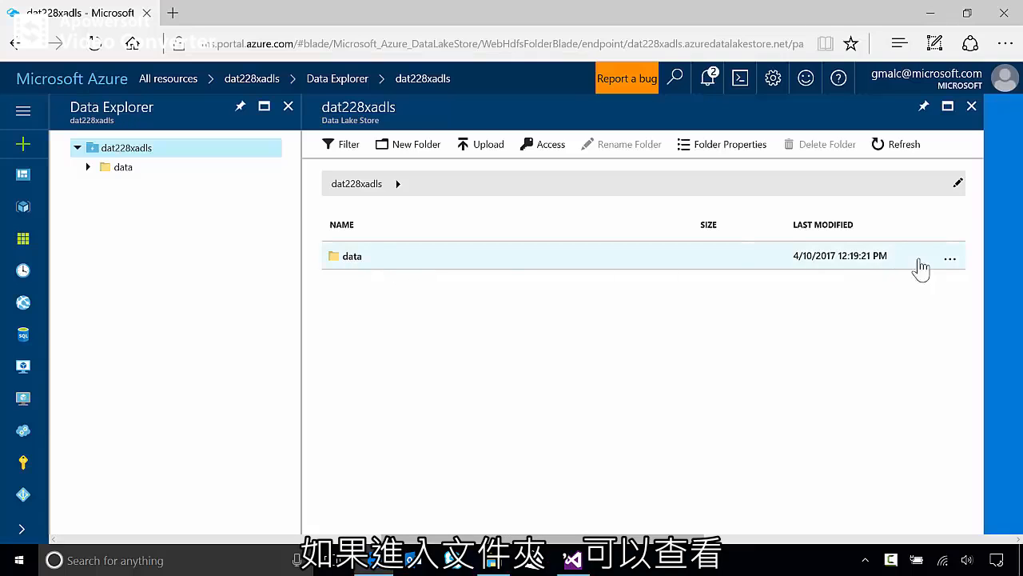
# - Open the data folder and review its folder properties and access permissions
pyautogui.click(352, 258)
pyautogui.click(729, 147)
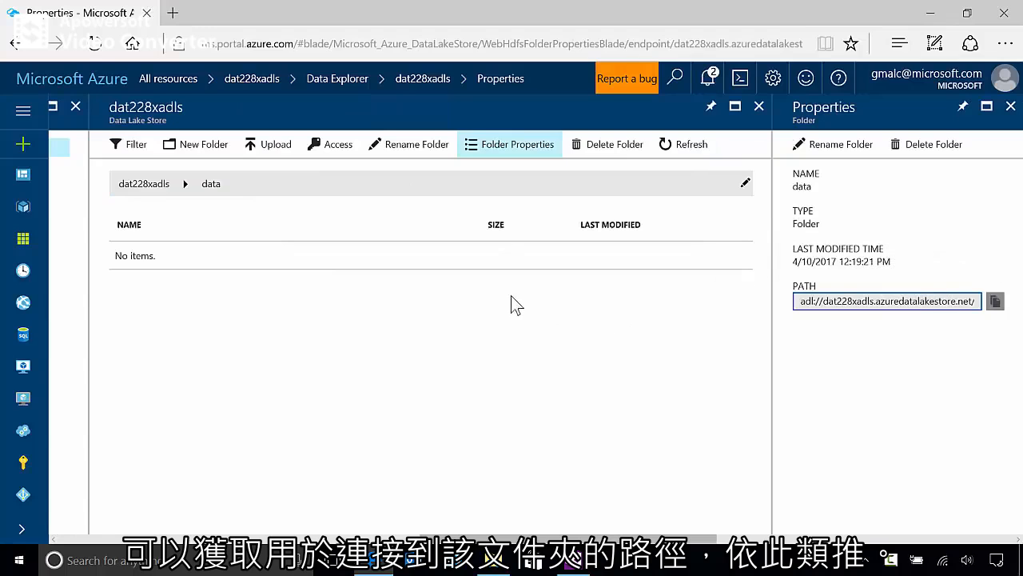
pyautogui.click(1012, 107)
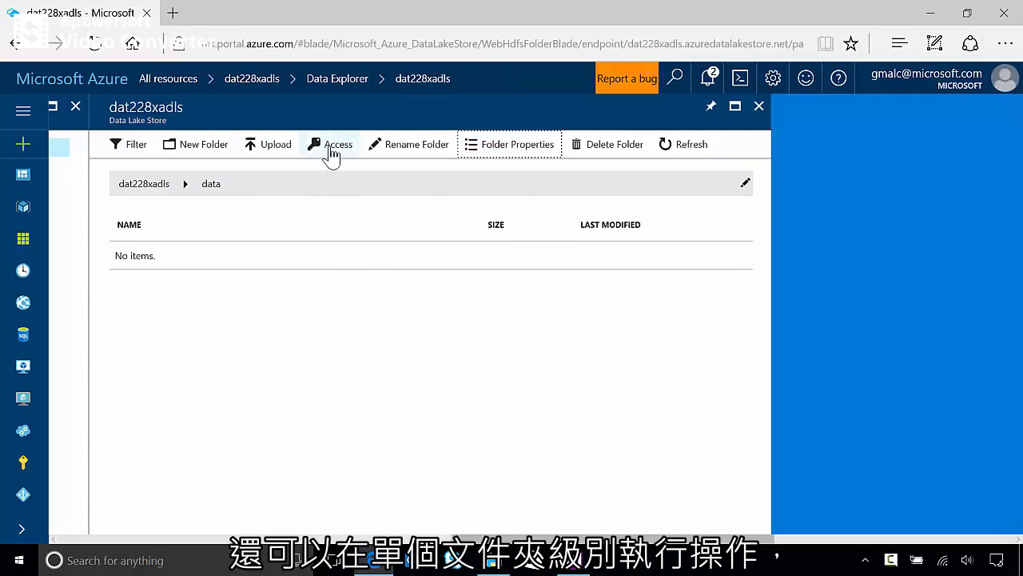
pyautogui.click(332, 151)
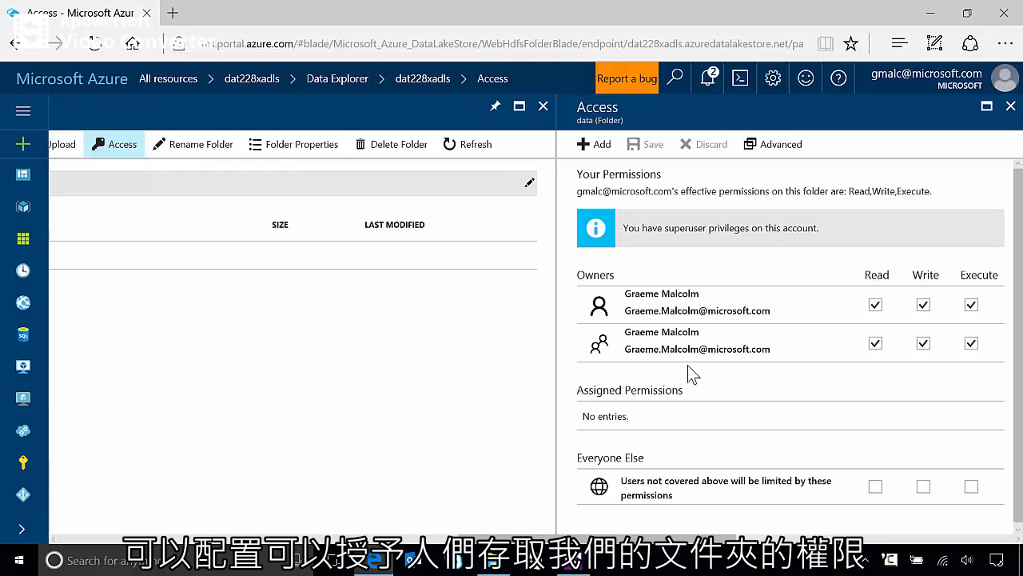
pyautogui.click(1011, 110)
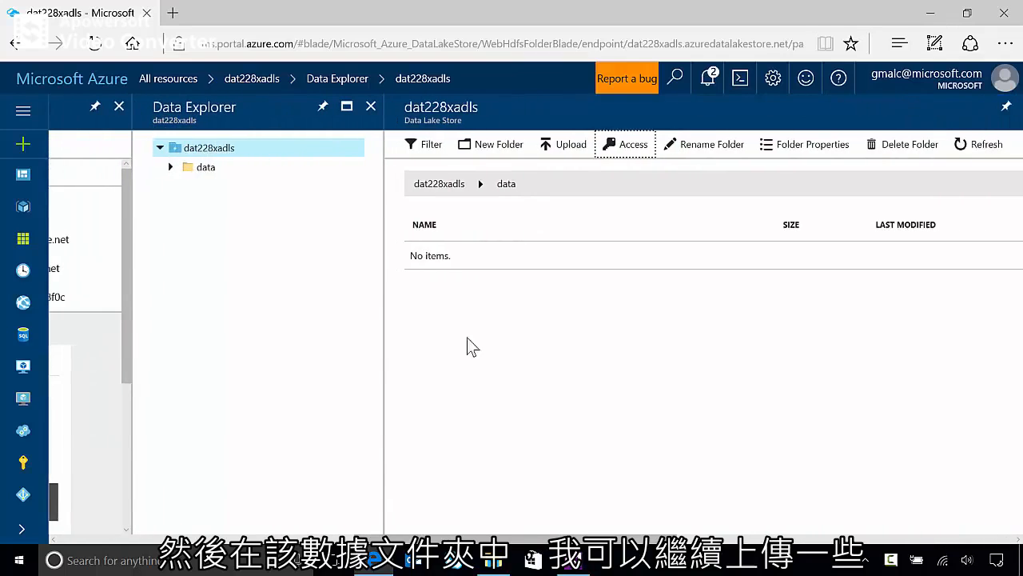
# - Upload customers.txt and reviews.txt from the local Files\data folder to the store's data folder, and dismiss the upload notifications
pyautogui.click(564, 145)
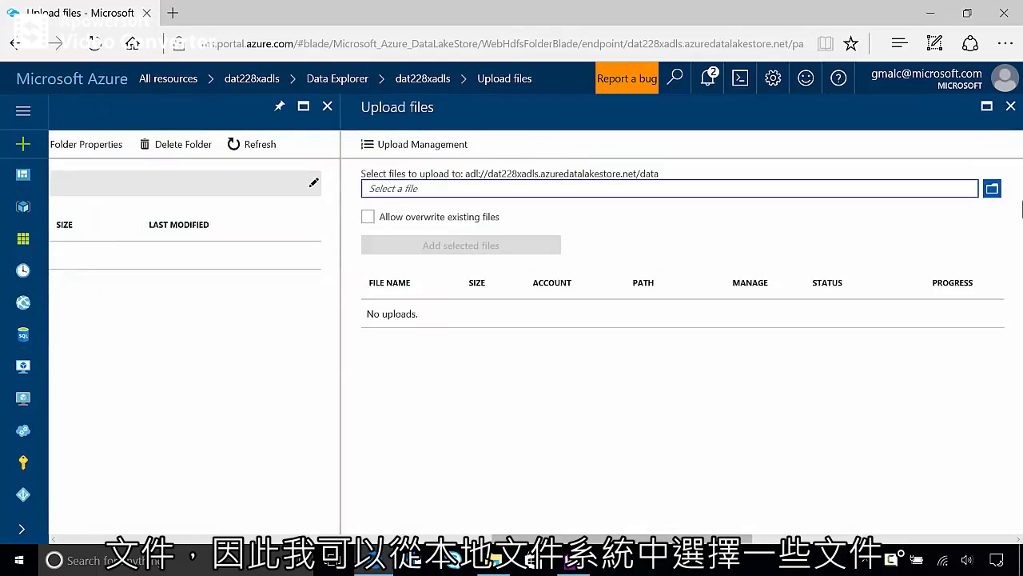
pyautogui.click(992, 188)
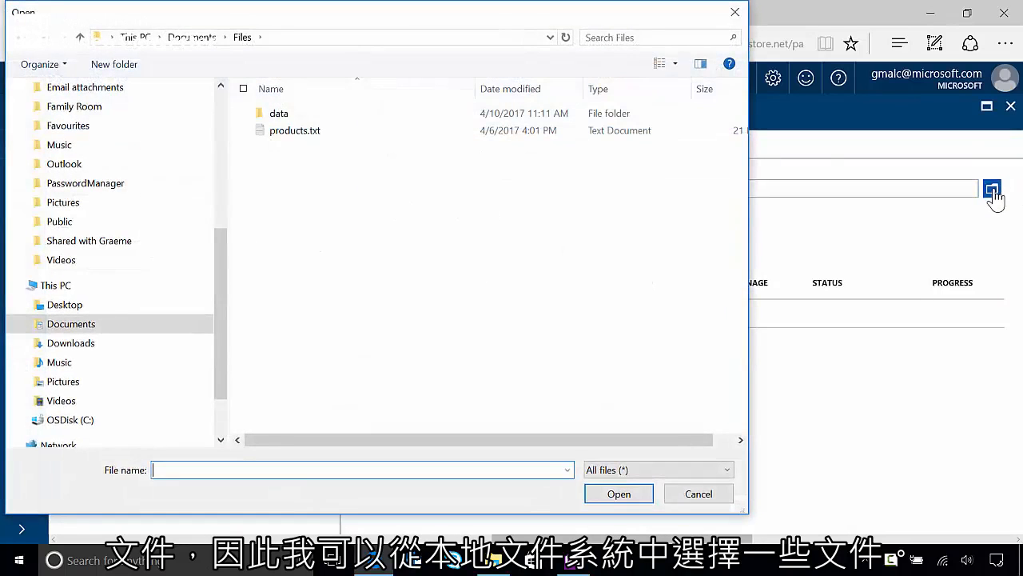
pyautogui.doubleClick(274, 116)
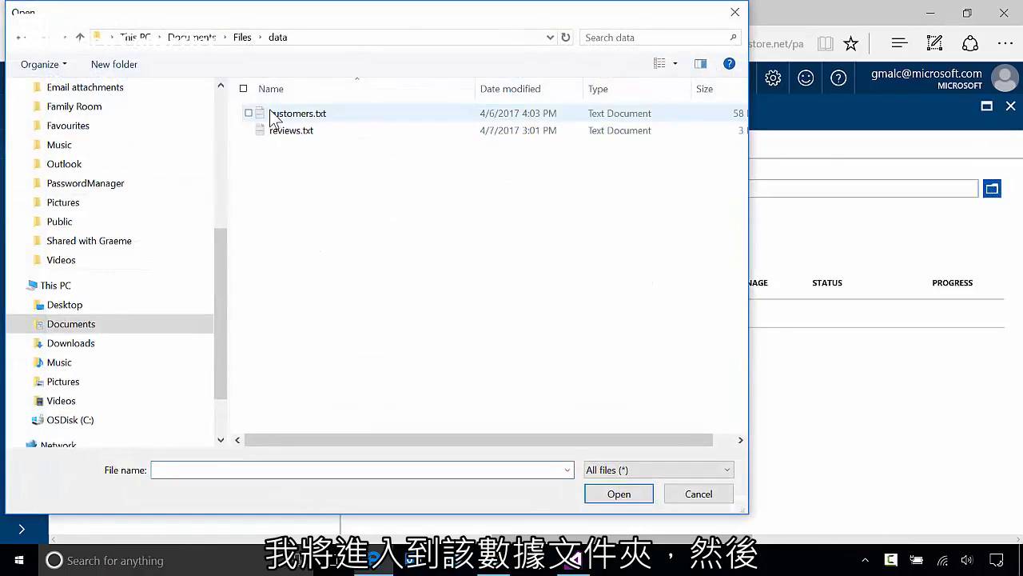
pyautogui.click(248, 113)
pyautogui.click(248, 131)
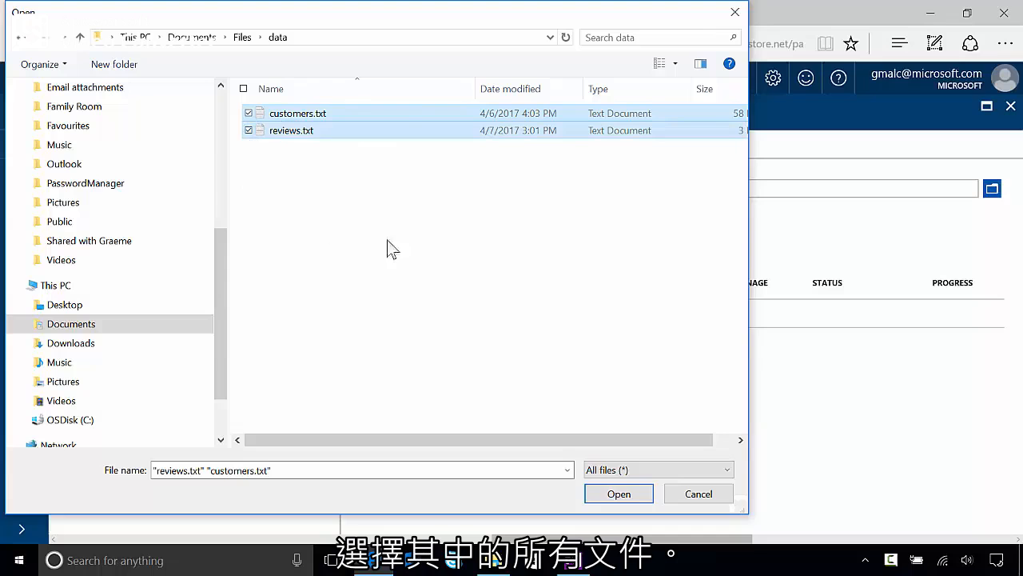
pyautogui.click(628, 497)
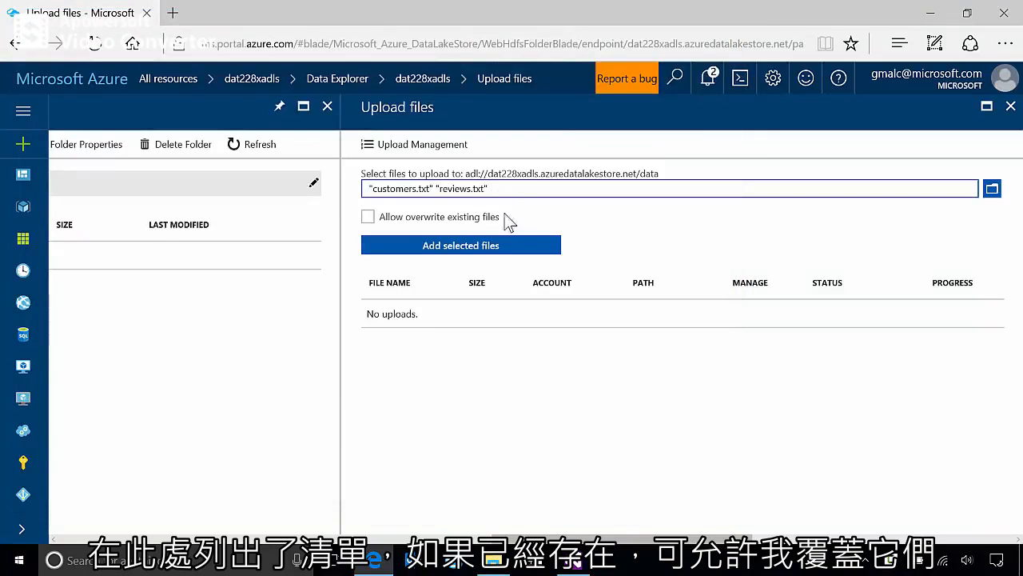
pyautogui.click(458, 248)
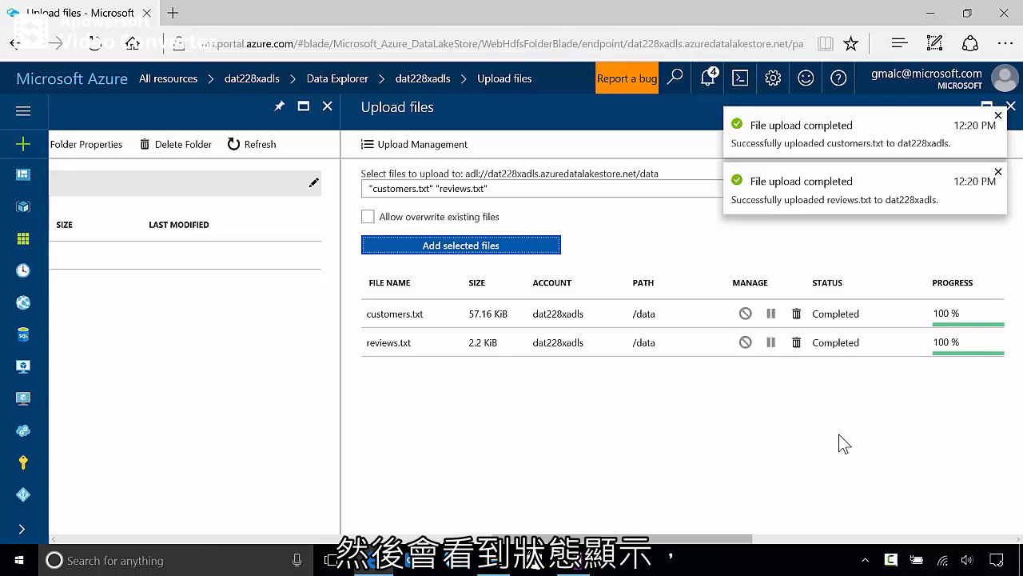
pyautogui.click(997, 172)
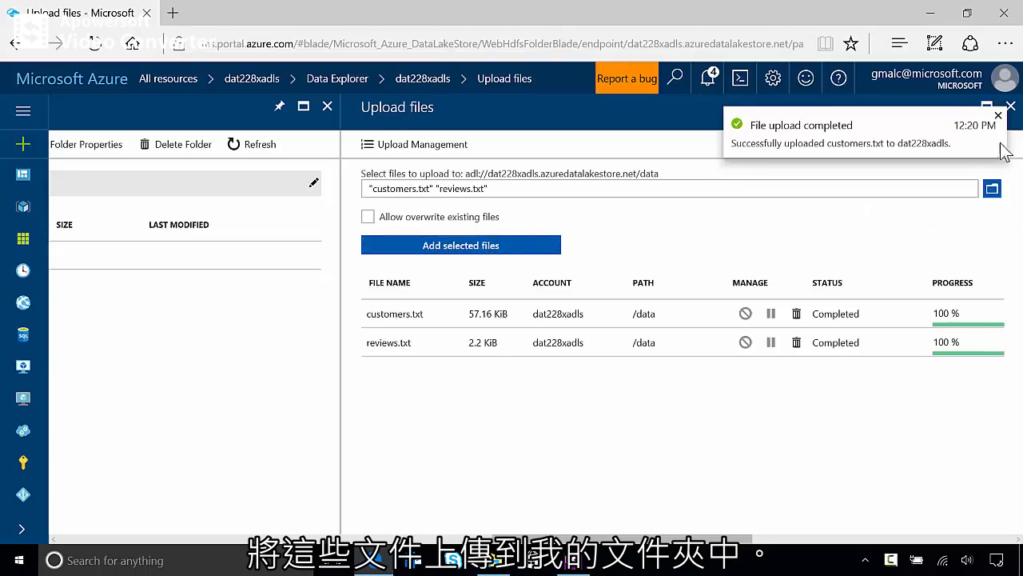
pyautogui.click(998, 115)
pyautogui.click(1011, 107)
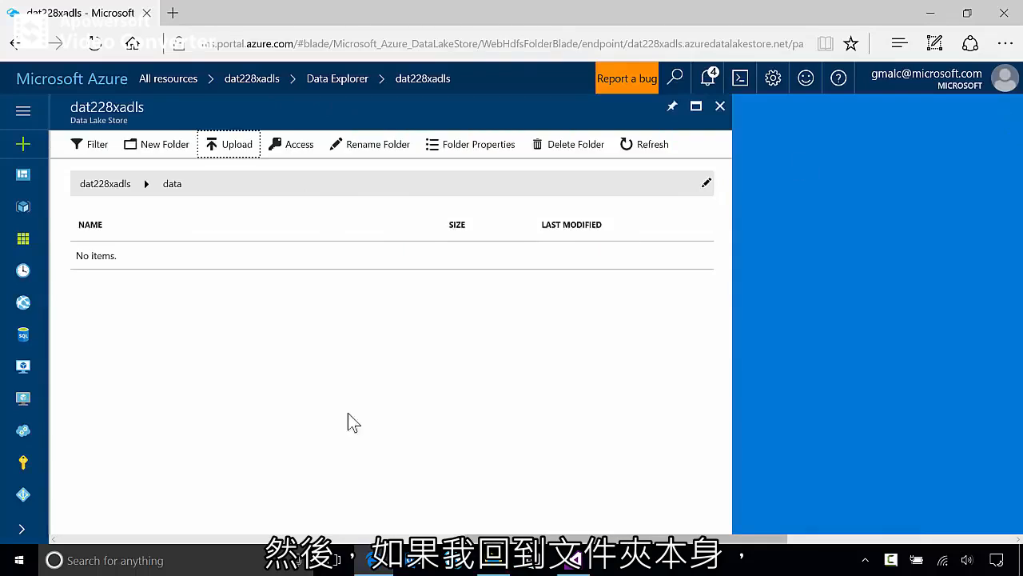
# - Refresh the data folder's file list and check the folder for subfolders in the Data Explorer tree
pyautogui.click(631, 146)
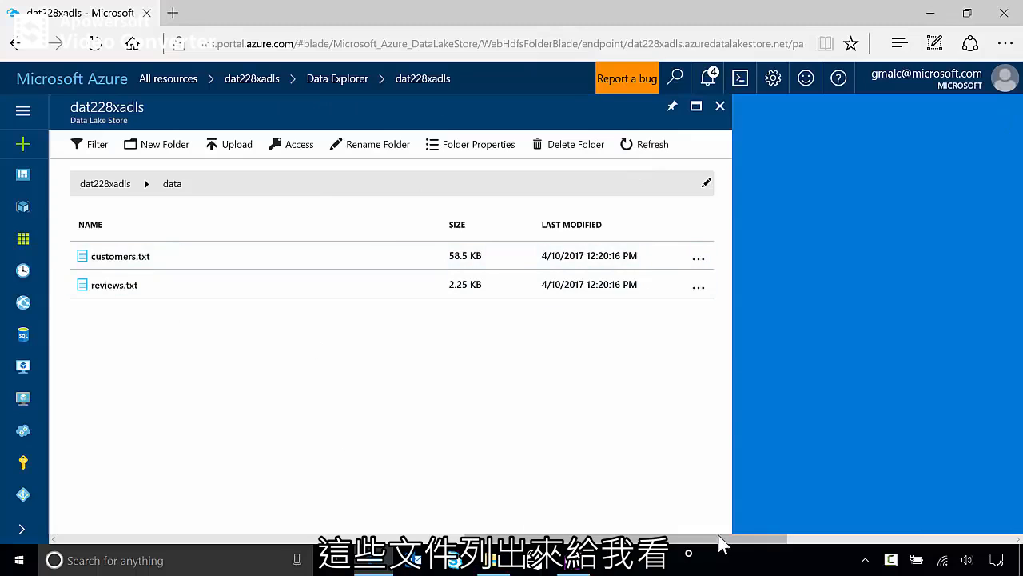
pyautogui.moveTo(718, 538); pyautogui.dragTo(599, 538)
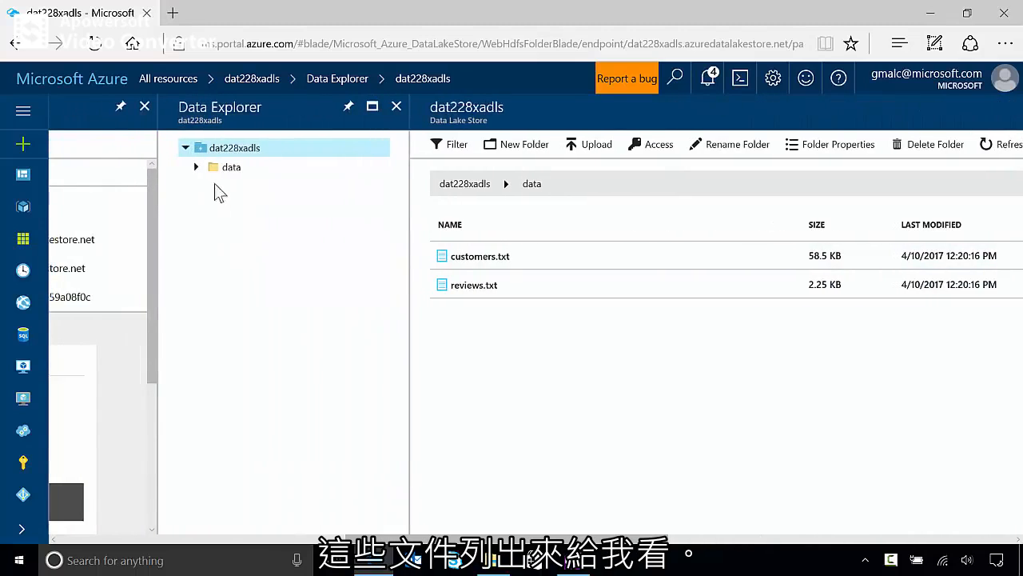
pyautogui.click(197, 168)
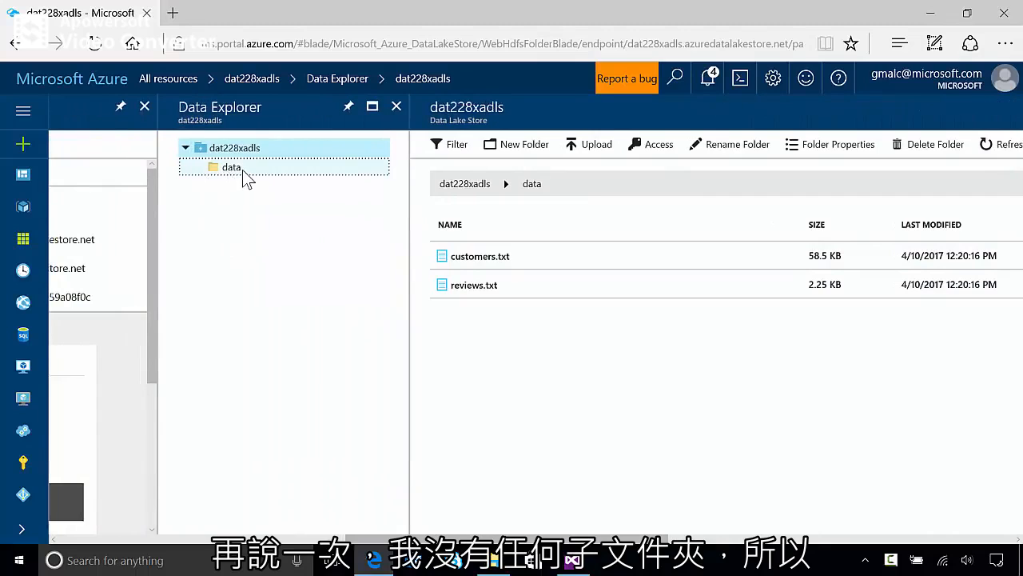
pyautogui.click(243, 178)
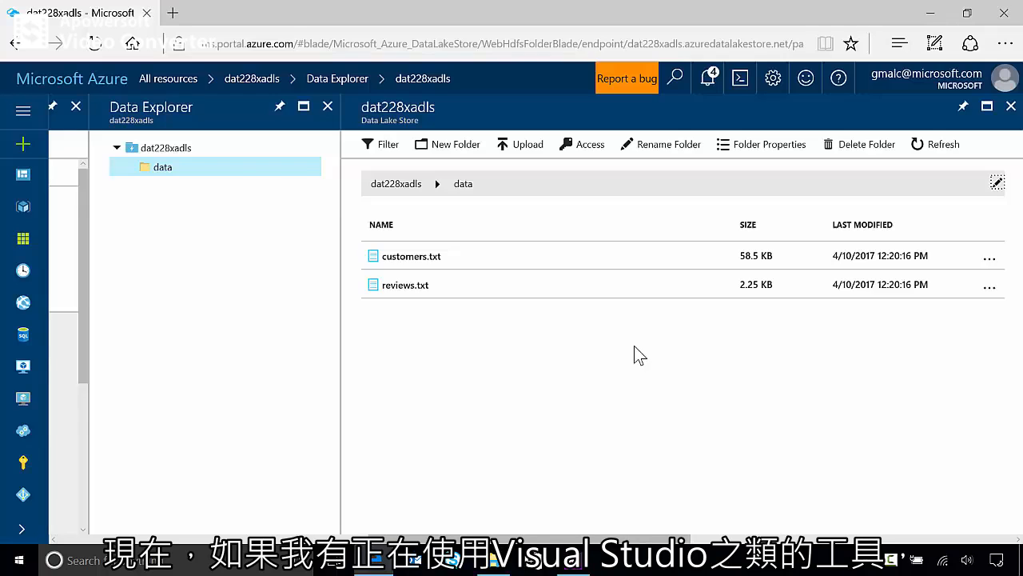
# - Switch to Visual Studio and browse to the data folder of dat228xadls in the Data Lake file explorer
pyautogui.click(575, 560)
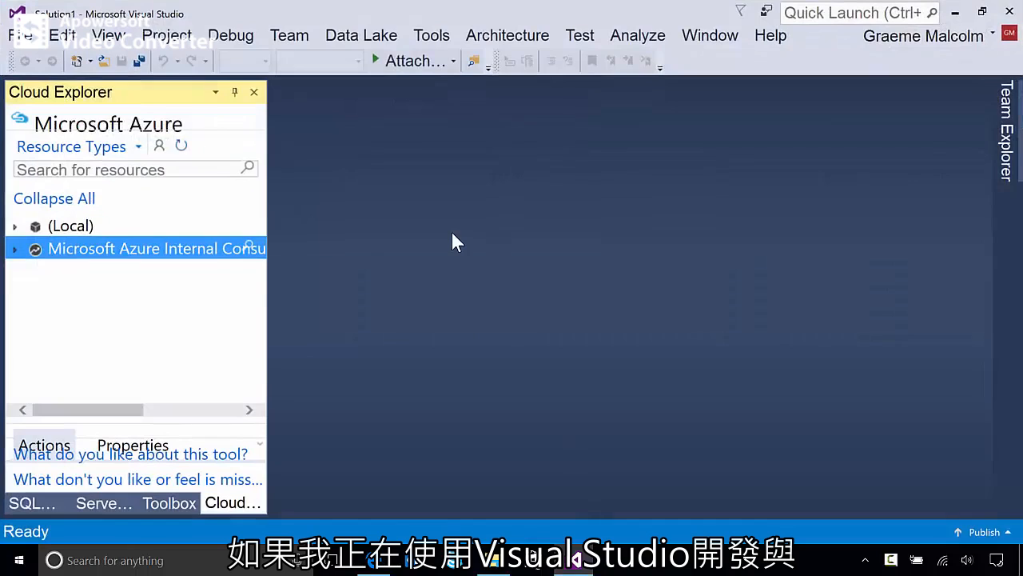
pyautogui.click(16, 249)
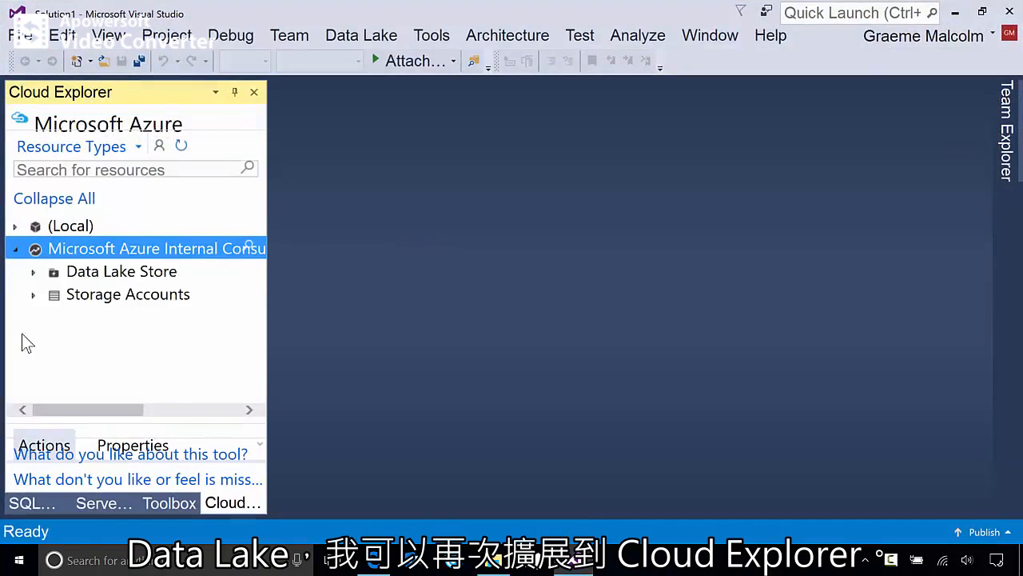
pyautogui.click(34, 271)
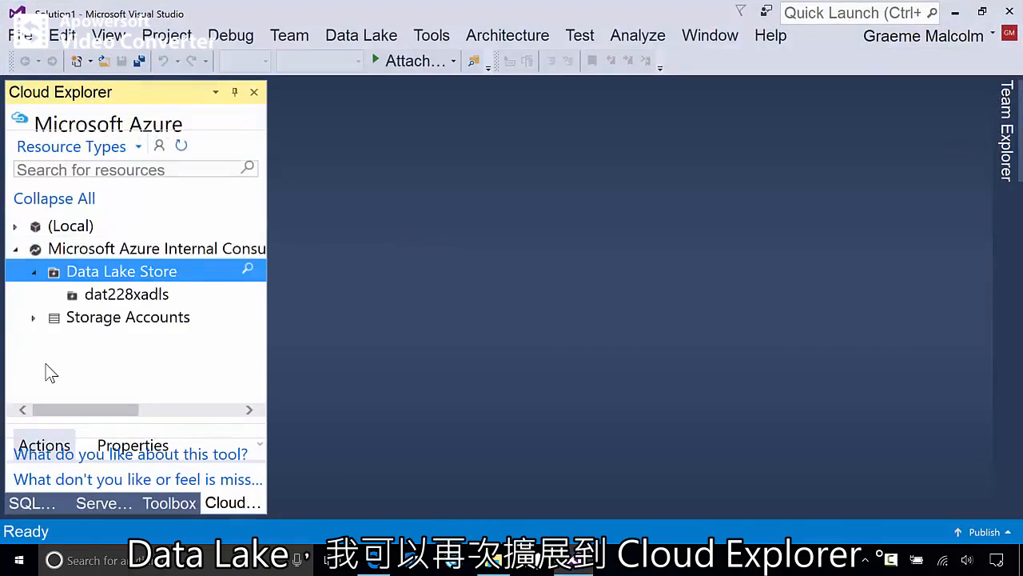
pyautogui.rightClick(128, 296)
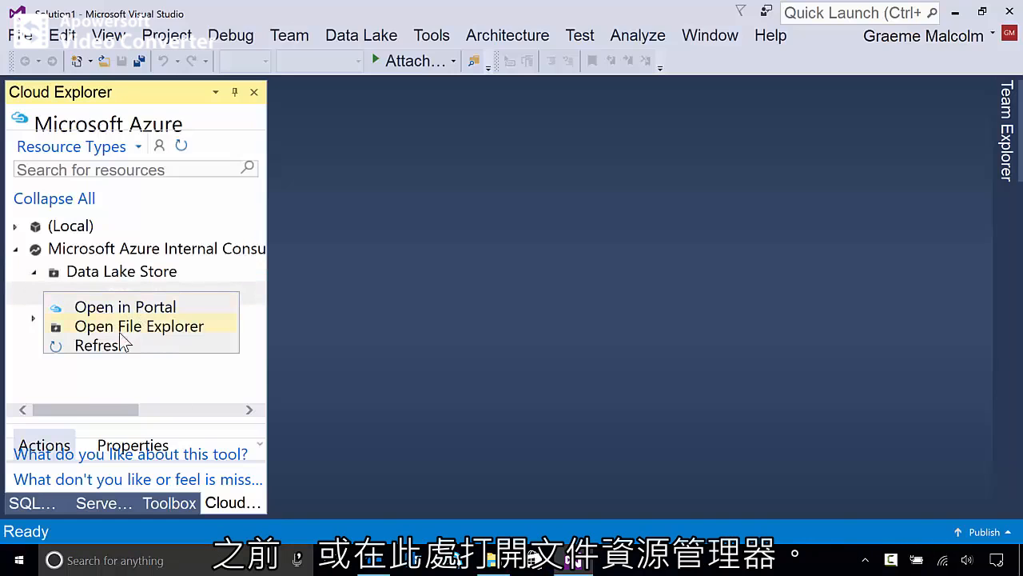
pyautogui.click(165, 327)
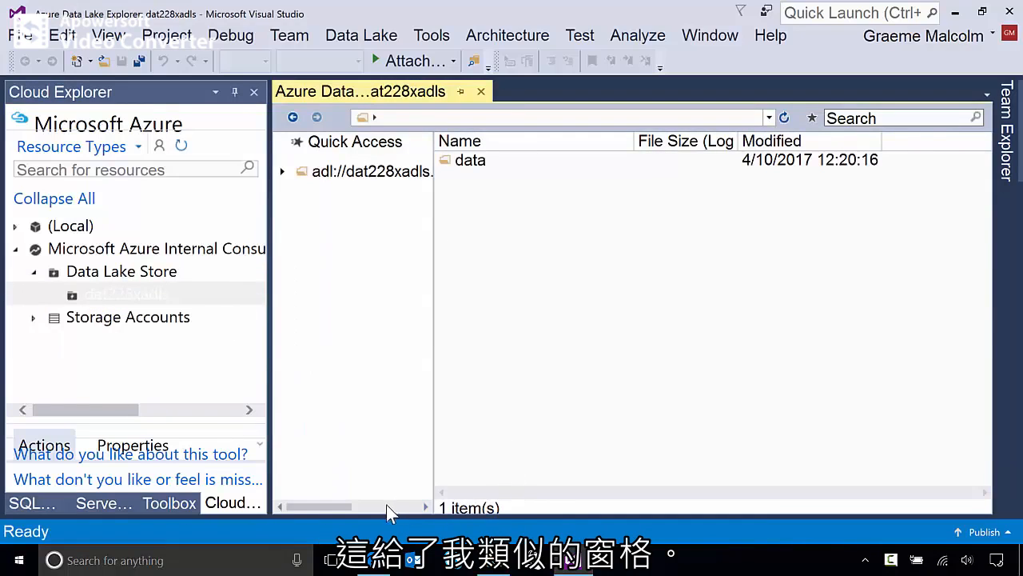
pyautogui.click(283, 172)
pyautogui.click(347, 193)
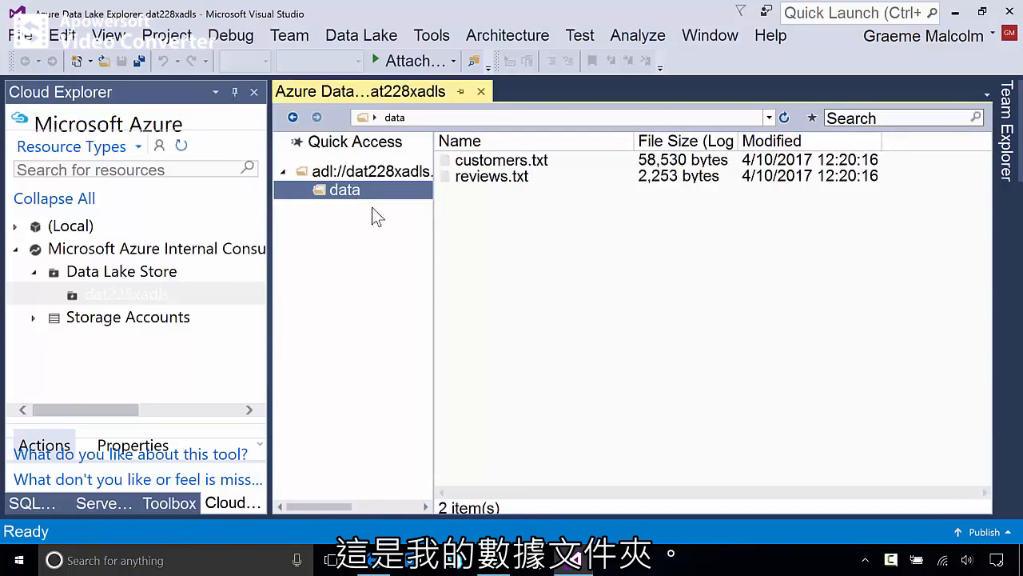